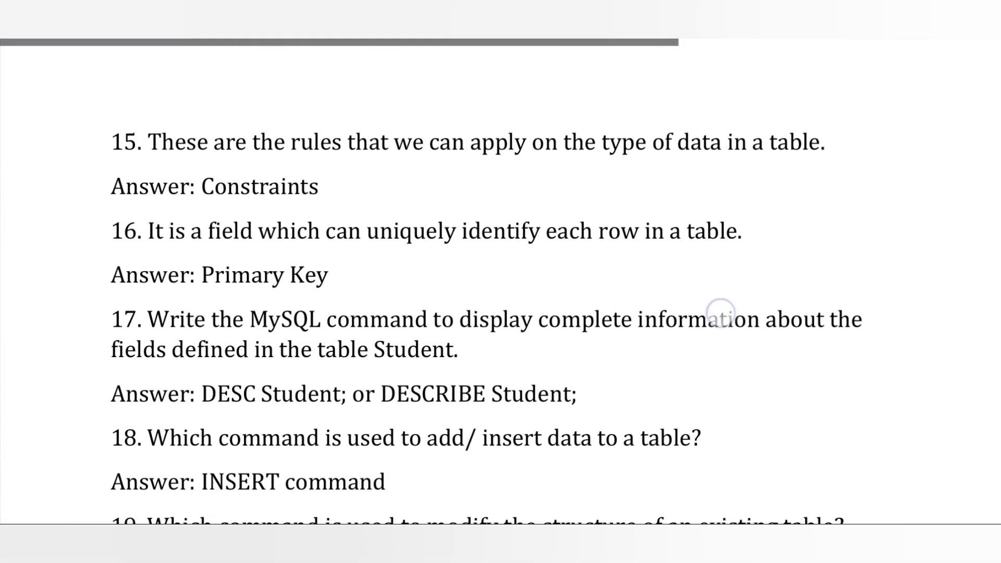
{"action": "scroll", "coordinate": [727, 313], "scroll_direction": "down", "scroll_amount": 1}
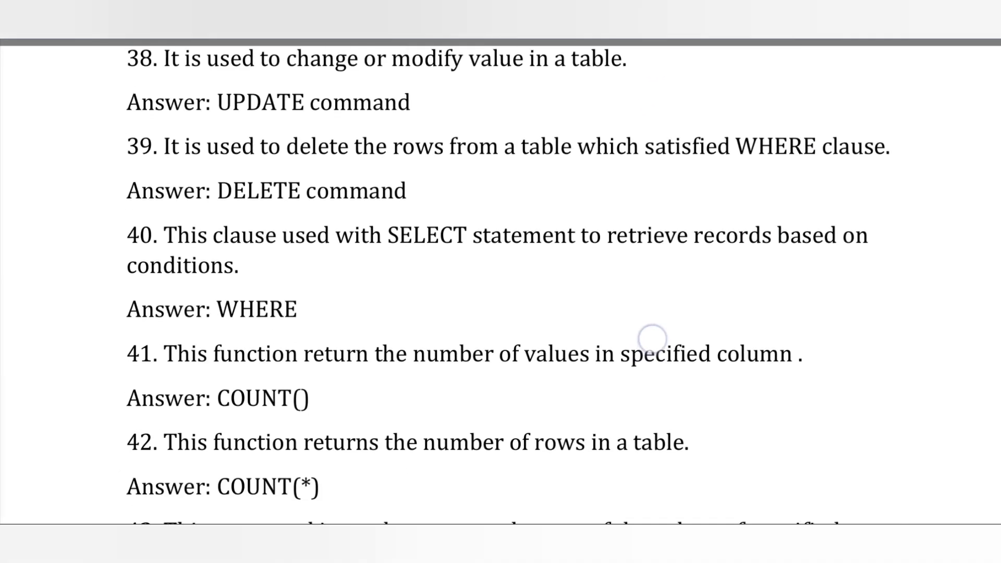
{"action": "scroll", "coordinate": [649, 258], "scroll_direction": "down", "scroll_amount": 1}
{"action": "scroll", "coordinate": [637, 381], "scroll_direction": "down", "scroll_amount": 1}
{"action": "scroll", "coordinate": [637, 381], "scroll_direction": "down", "scroll_amount": 1}
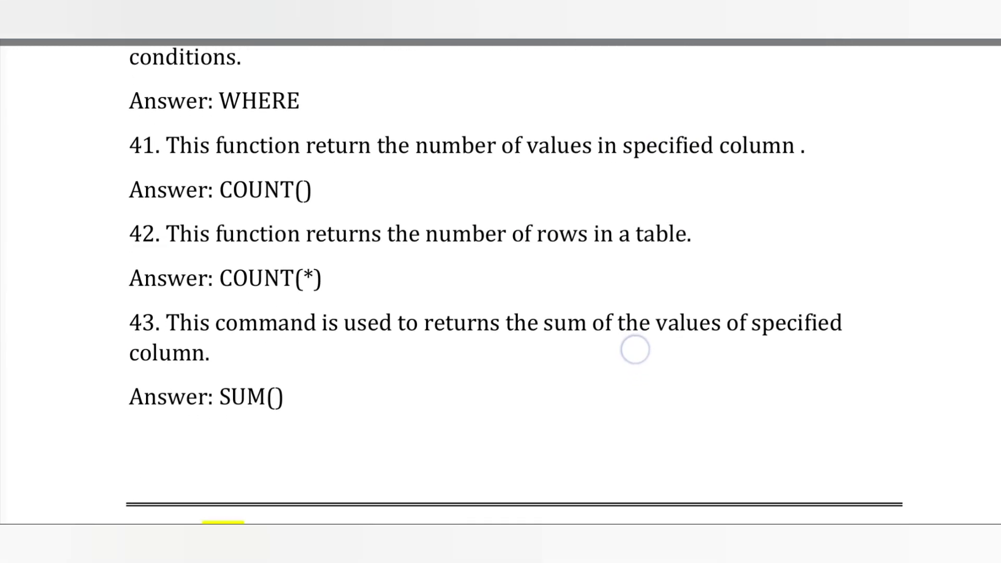